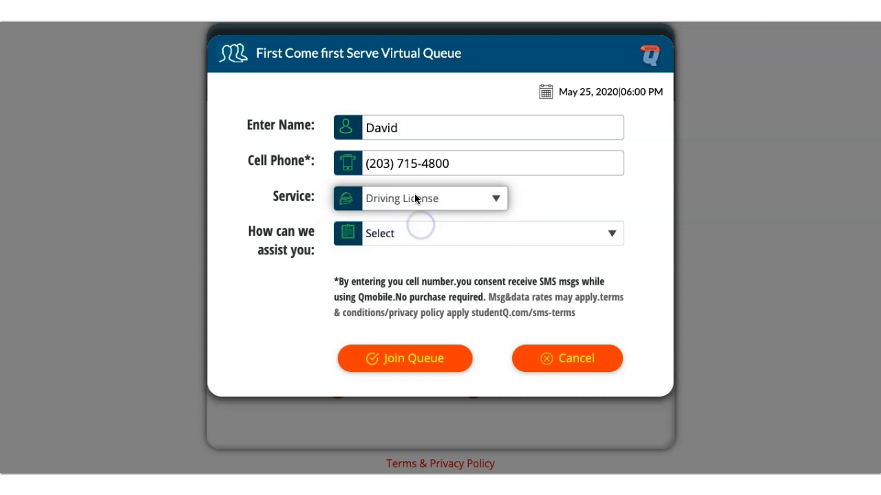
Step: Set the service to Tax Collection and the assistance reason to Tax Collection Reason, and join the virtual queue
click(414, 199)
click(414, 189)
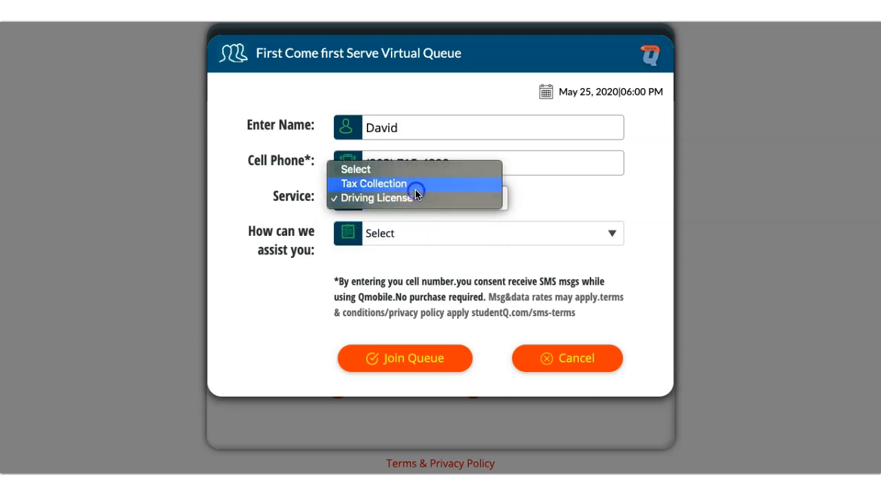
click(426, 234)
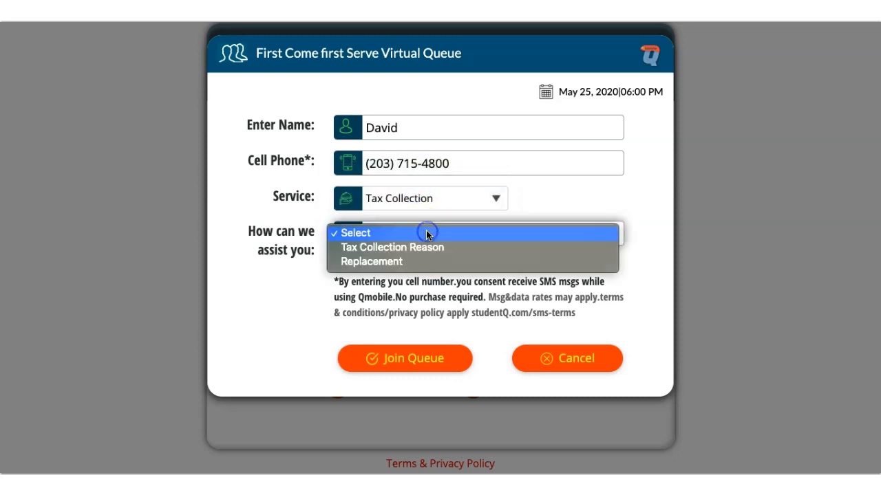
click(423, 246)
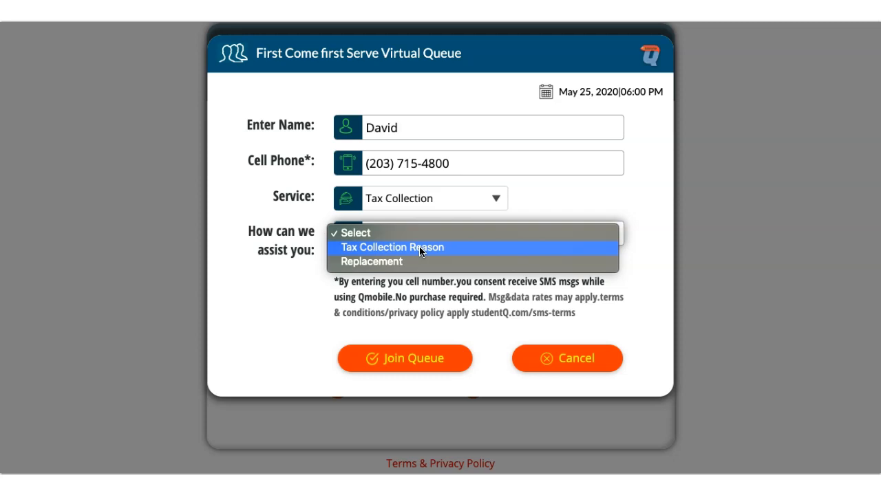
click(421, 252)
click(416, 358)
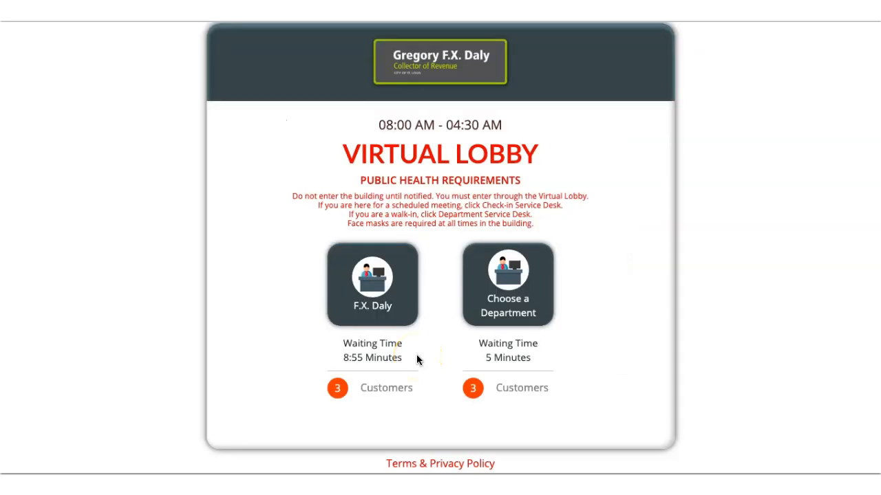
click(378, 321)
click(377, 319)
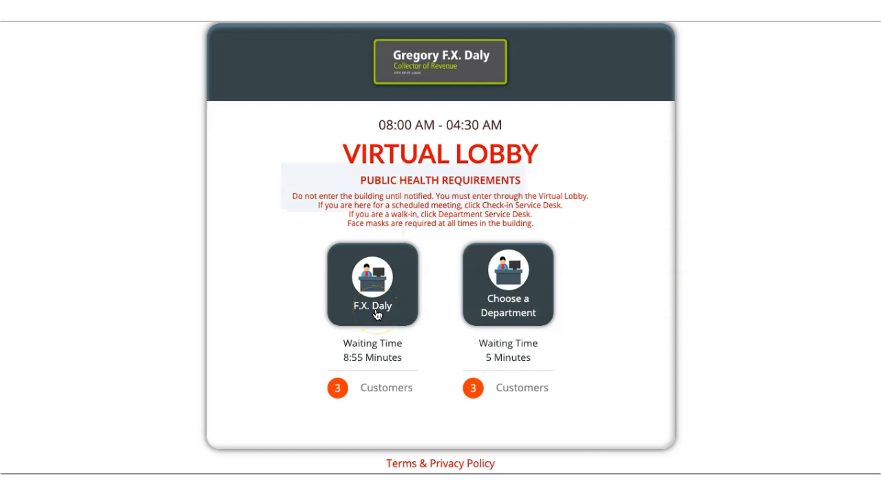
click(273, 307)
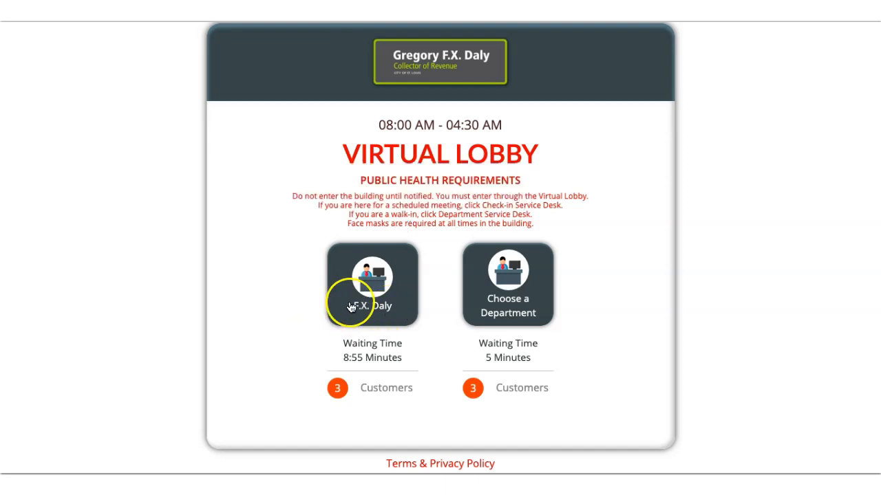
click(370, 311)
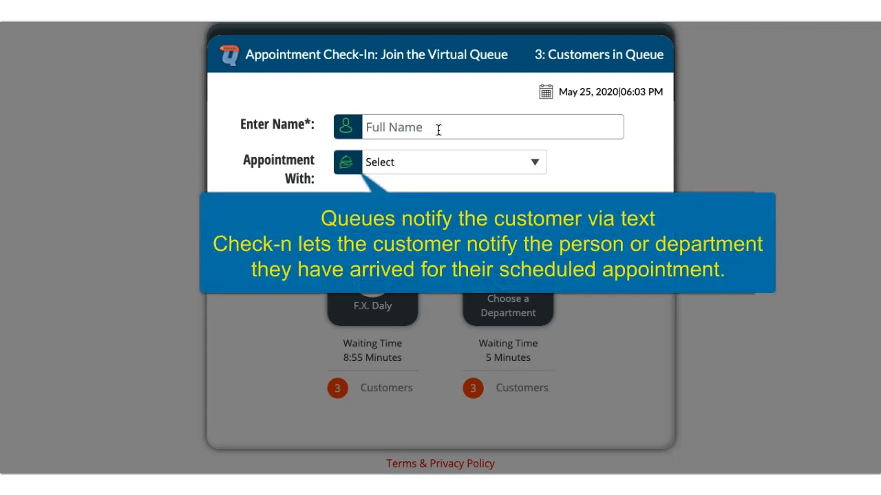
click(438, 130)
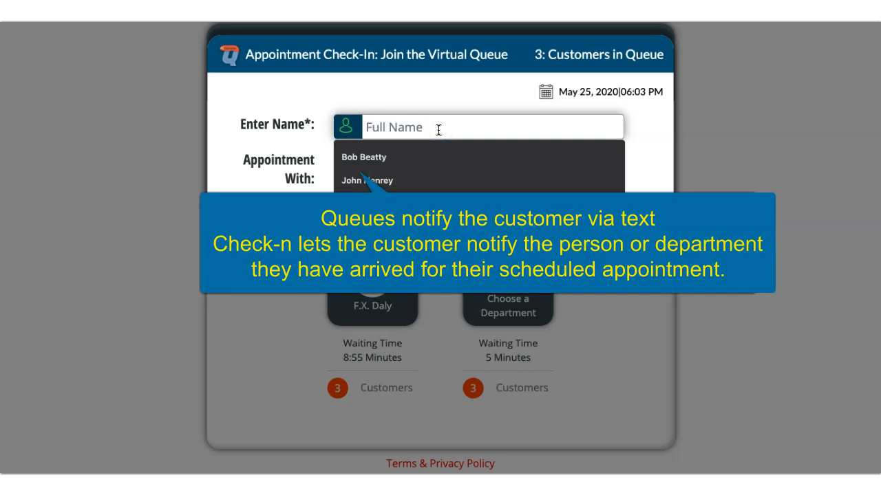
click(439, 150)
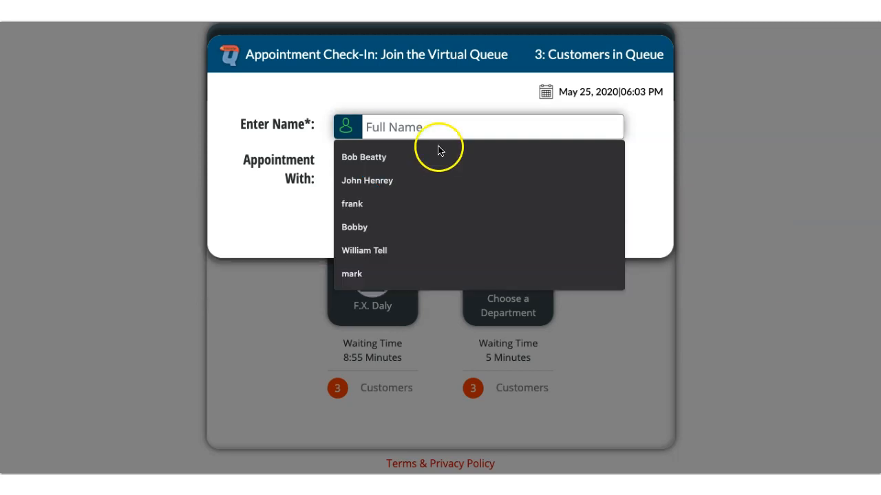
click(434, 163)
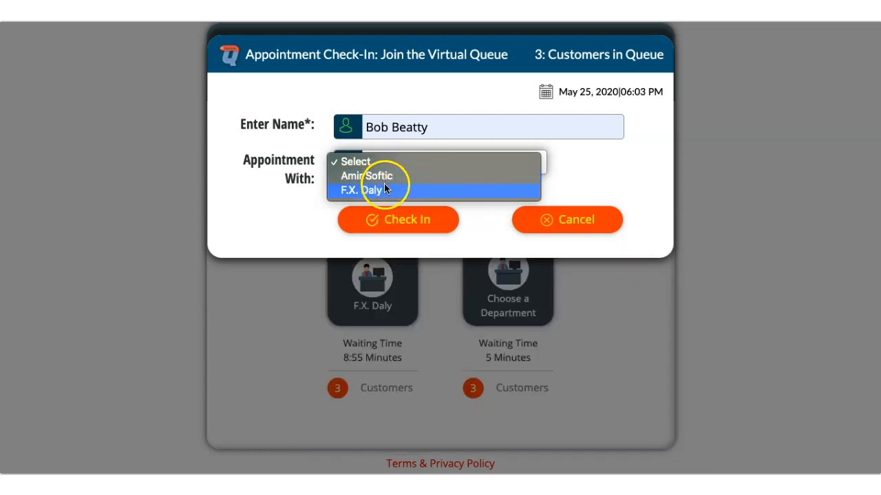
click(384, 183)
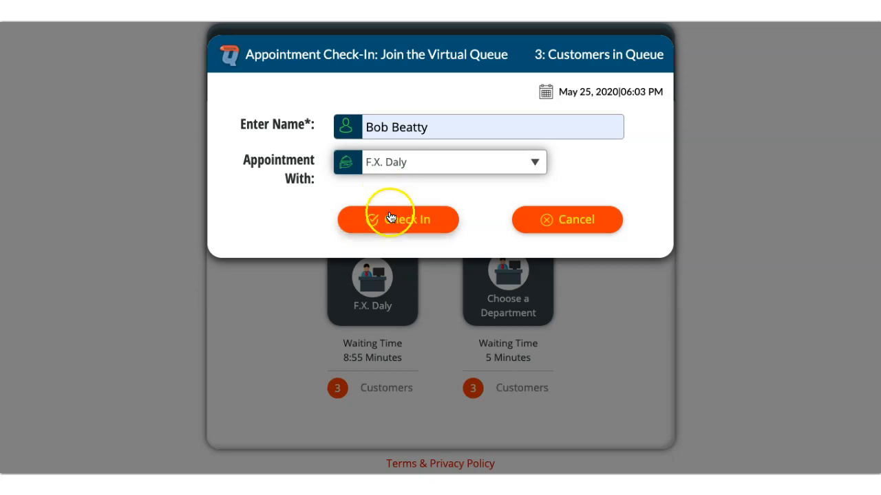
click(388, 218)
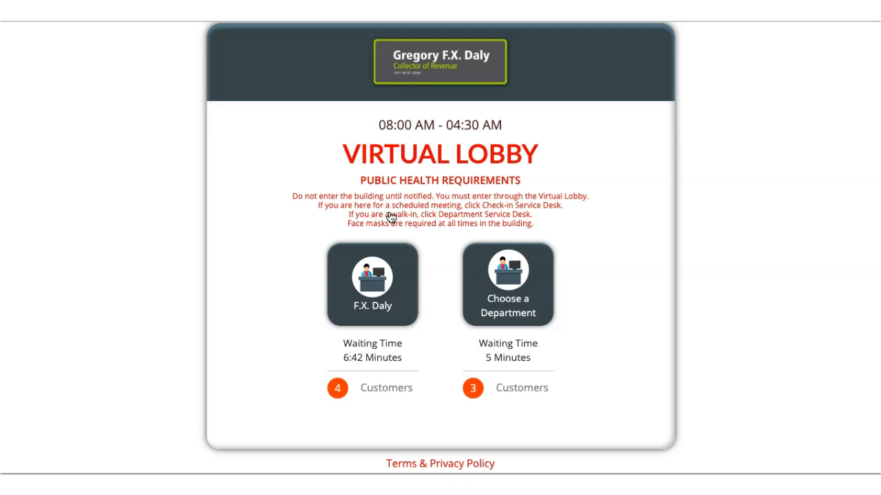
click(379, 308)
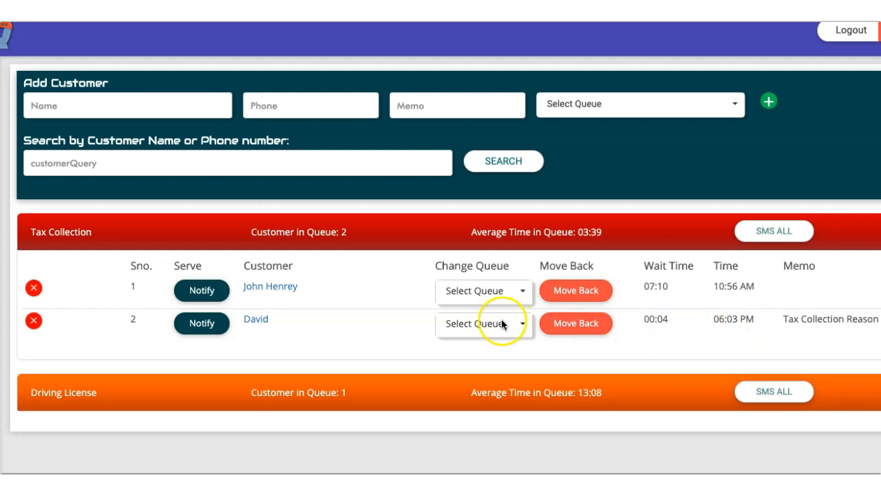
Step: Notify the second customer in the Tax Collection queue twice
click(195, 324)
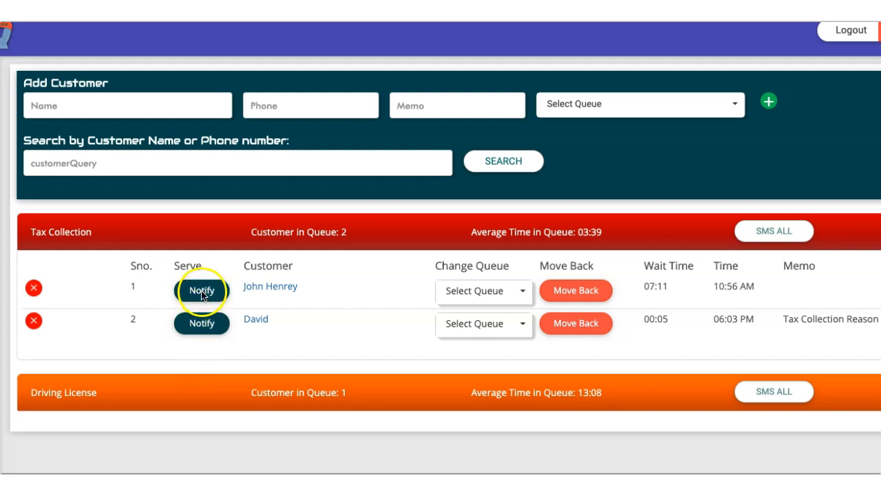
click(196, 327)
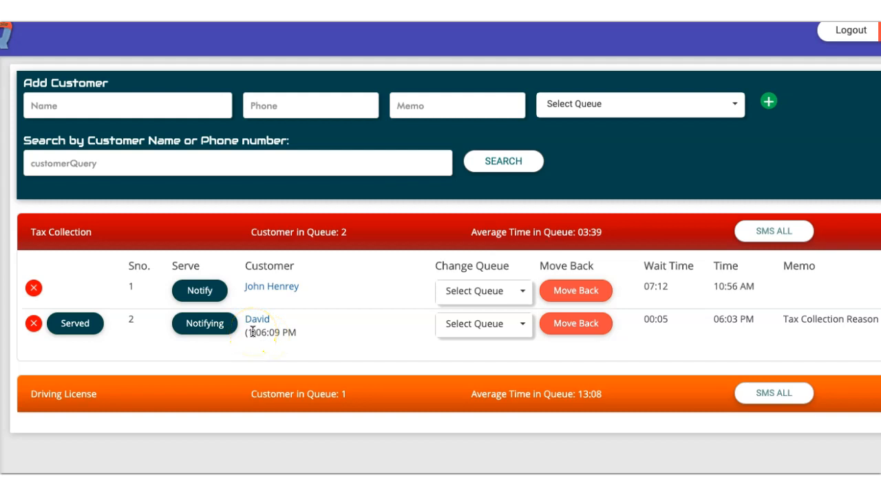
click(218, 324)
Step: Append ", Paid 5/24" to the topic of the second Tax Collection customer and update the record
click(256, 321)
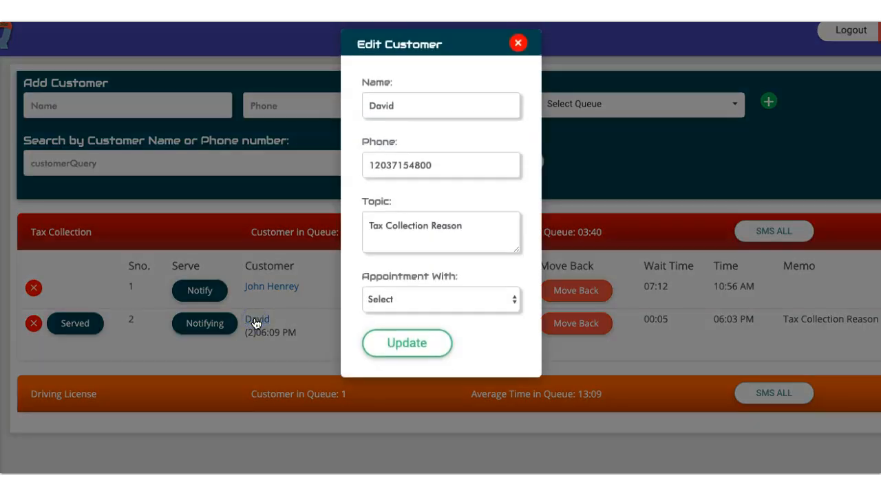
click(467, 237)
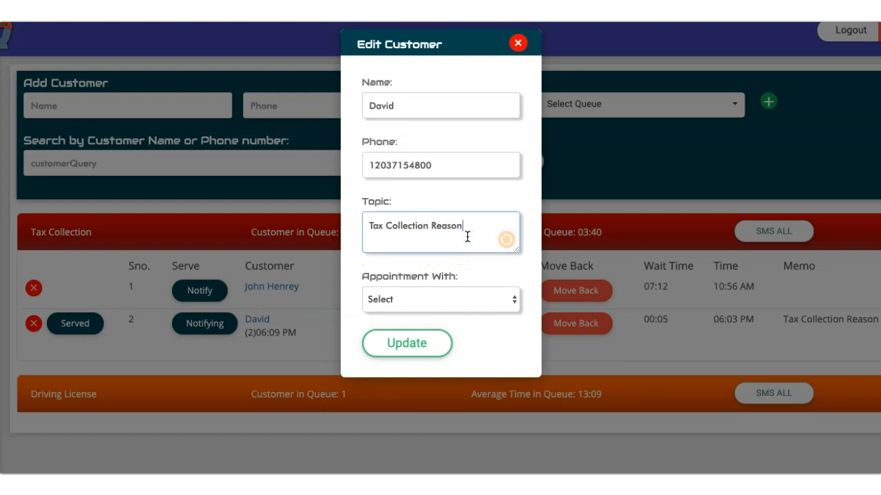
text(, Paid 3)
key(BackSpace)
text(5/)
text(23)
key(BackSpace)
text(4)
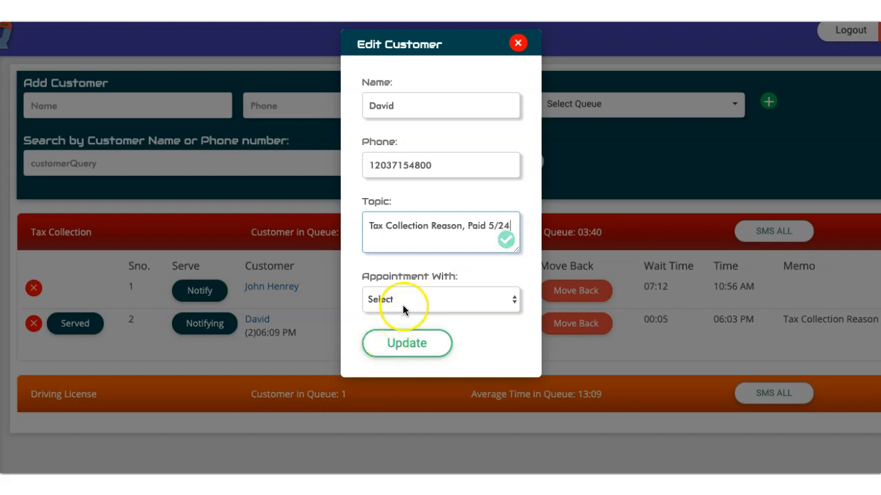
click(387, 344)
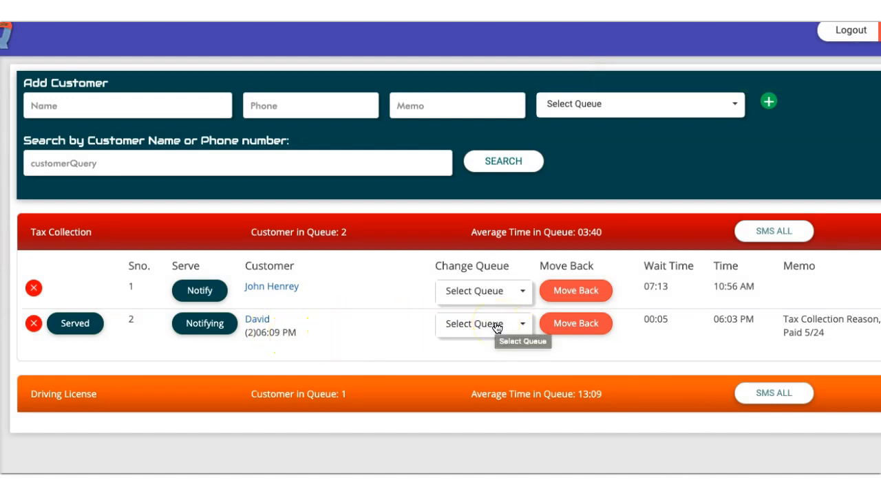
Step: Move the second Tax Collection customer to the Driving License queue, and notify the customer left in the Tax Collection queue
click(497, 328)
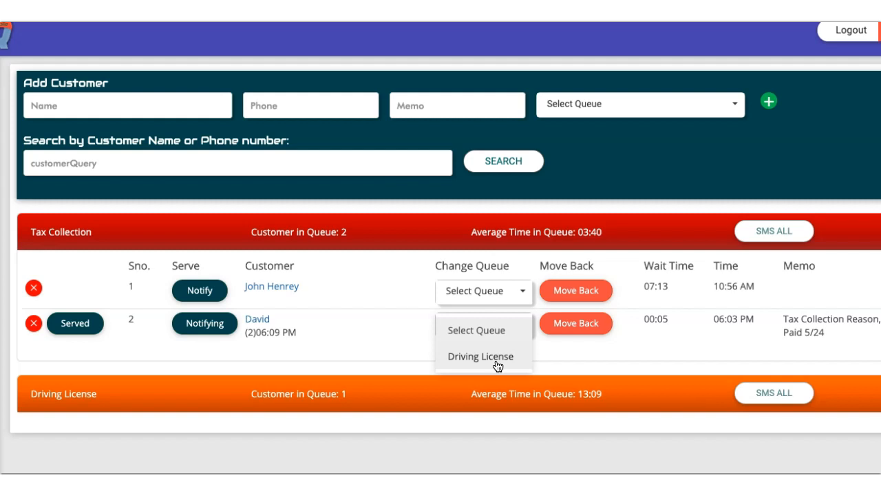
click(497, 357)
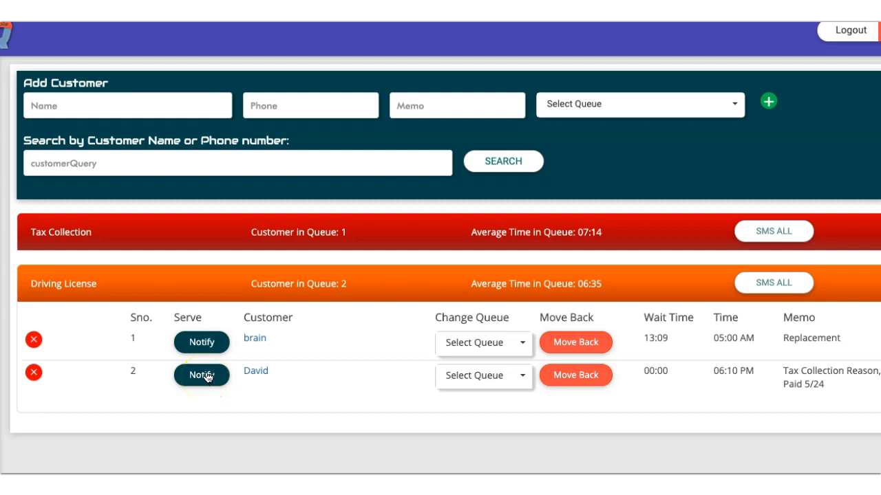
click(216, 232)
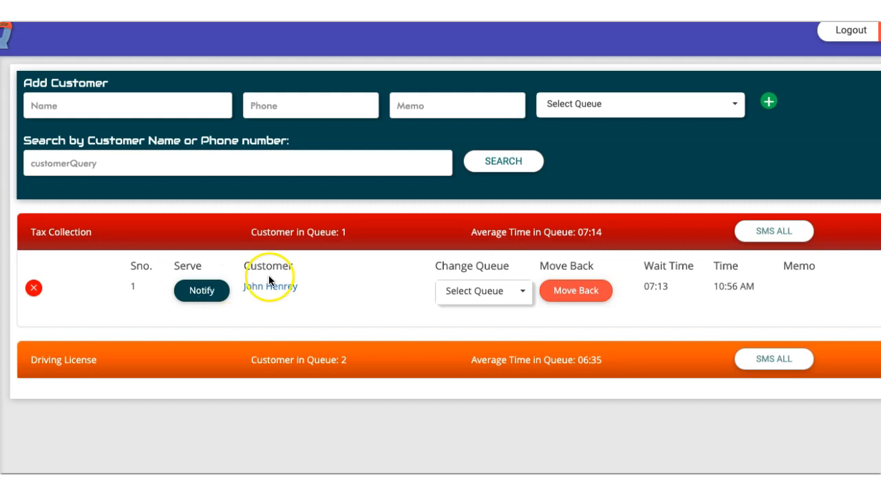
click(202, 291)
click(276, 286)
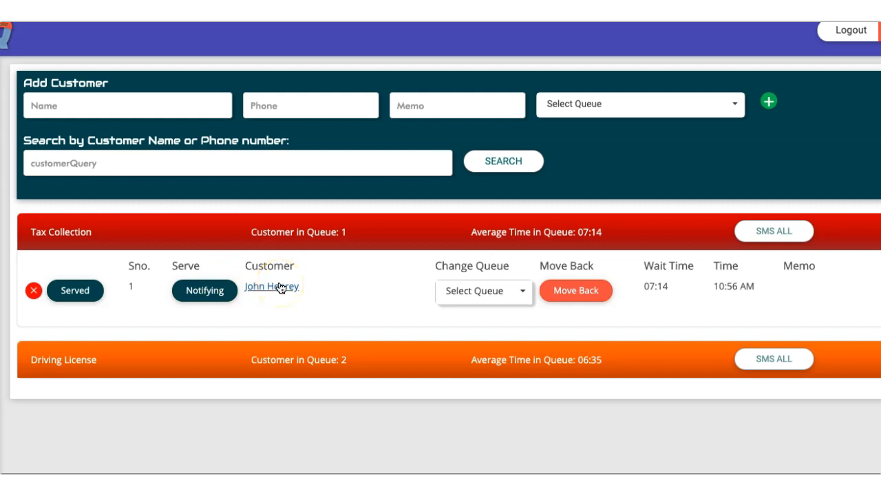
click(280, 287)
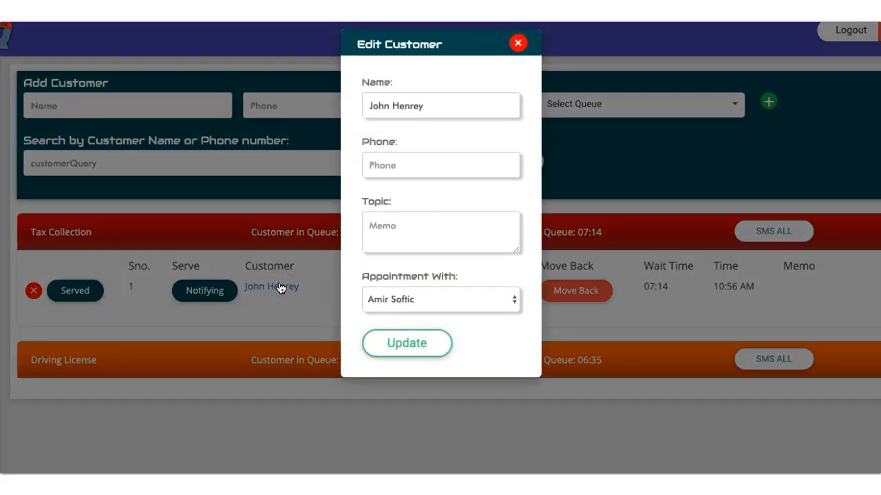
click(316, 262)
click(386, 235)
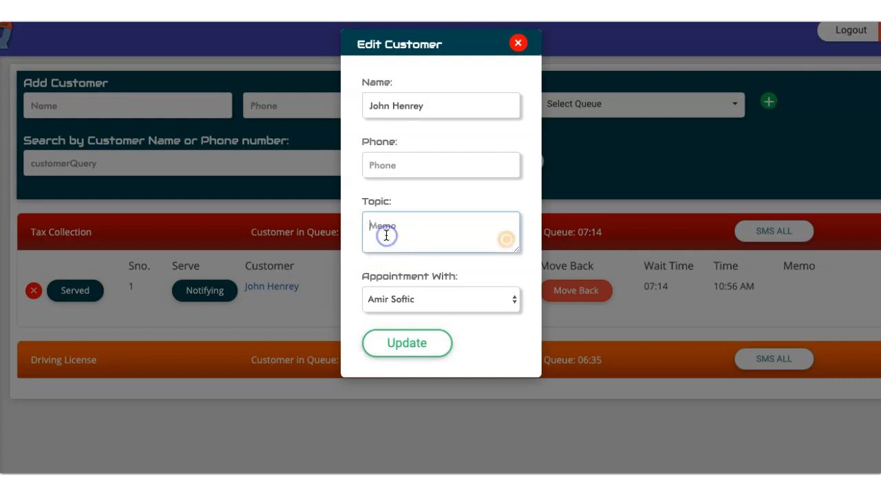
text(Complex tax issue with city and int)
key(BackSpace)
key(BackSpace)
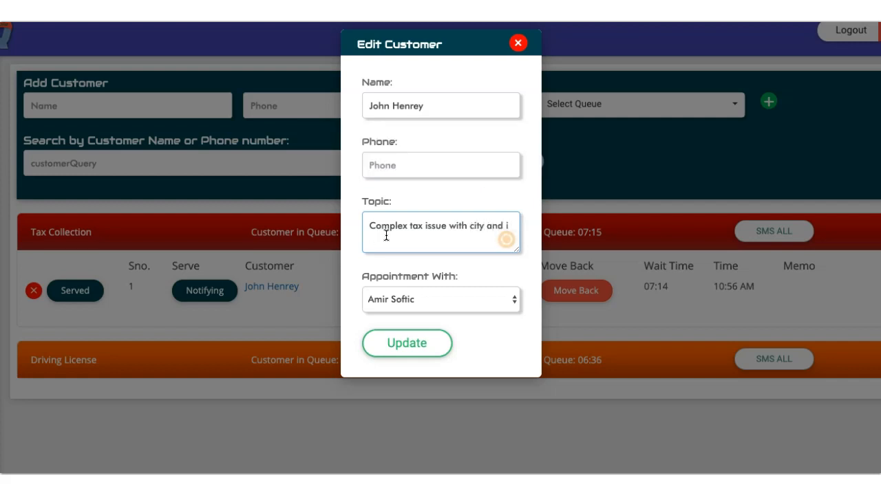
text(IRS)
click(414, 301)
click(412, 312)
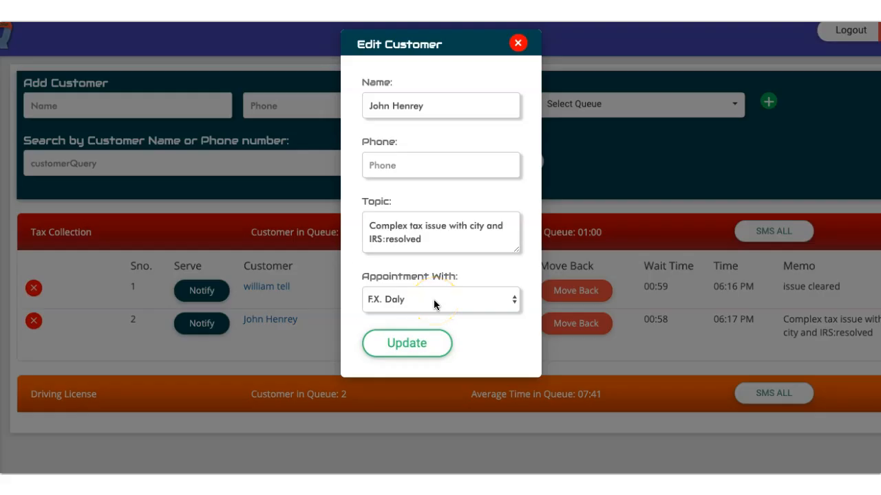
click(433, 299)
click(434, 299)
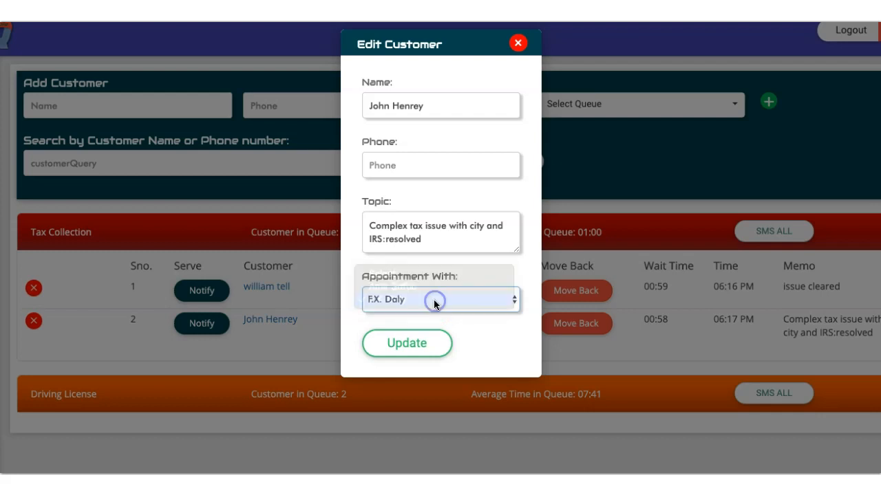
click(402, 344)
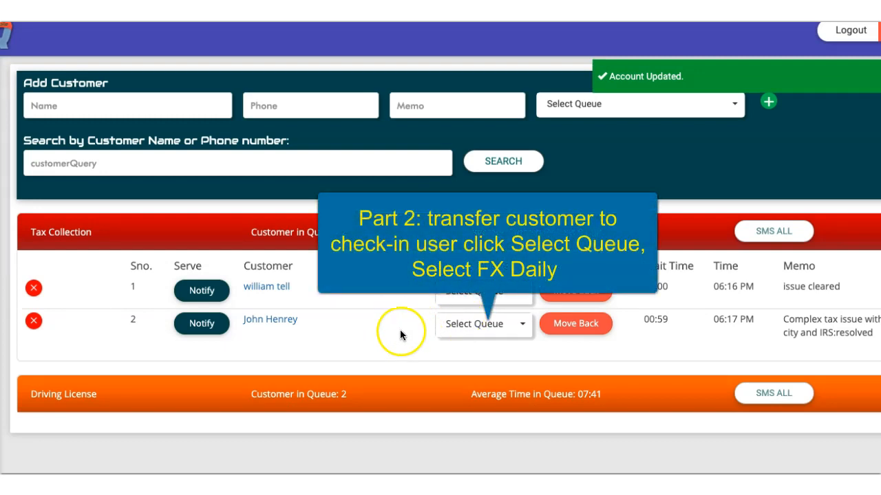
click(474, 324)
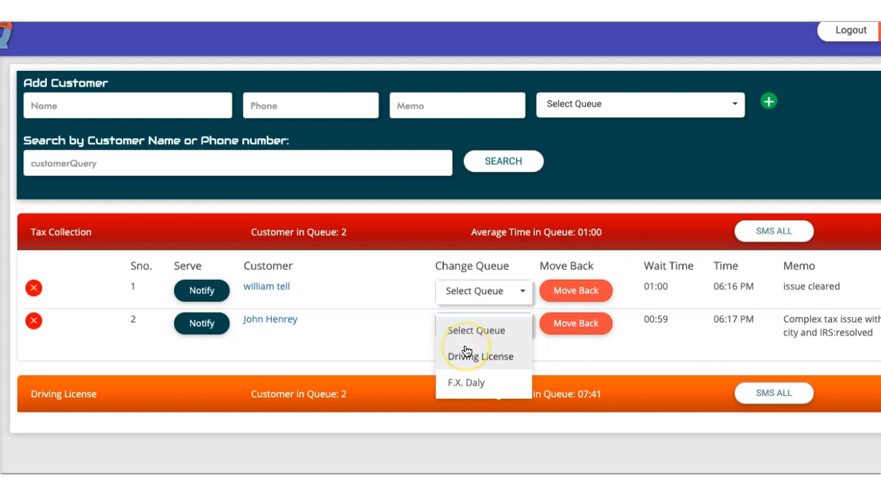
click(458, 383)
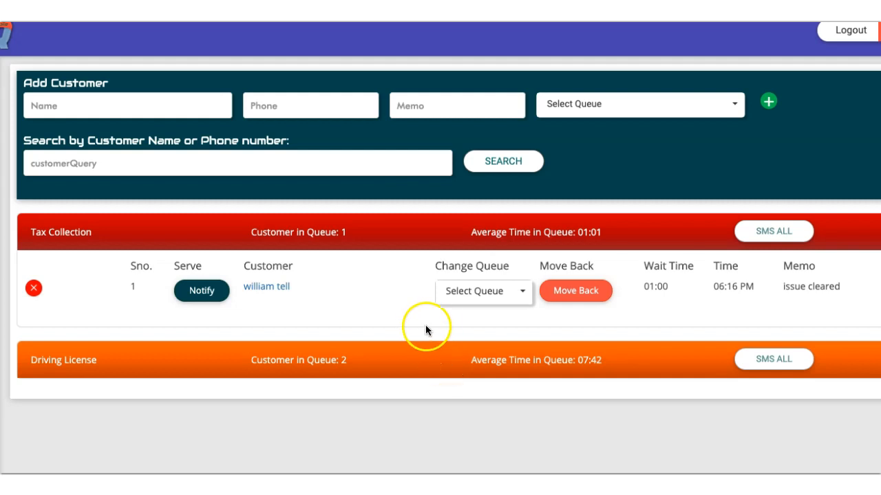
click(213, 289)
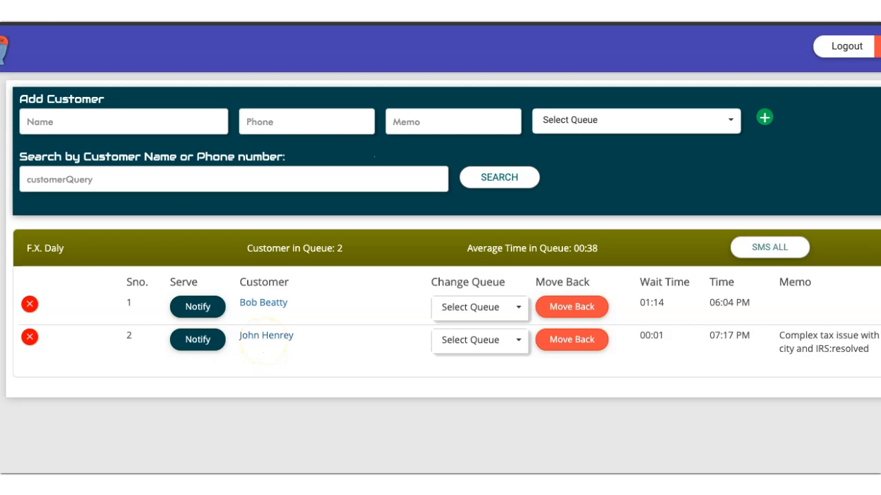
Step: Append "May 24" to the topic of the second customer in the F.X. Daly queue and update the record
click(272, 336)
click(275, 336)
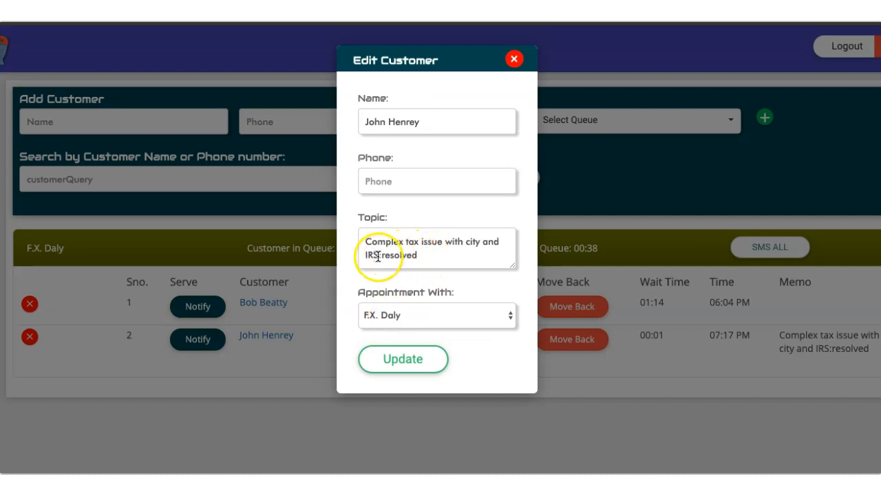
click(426, 262)
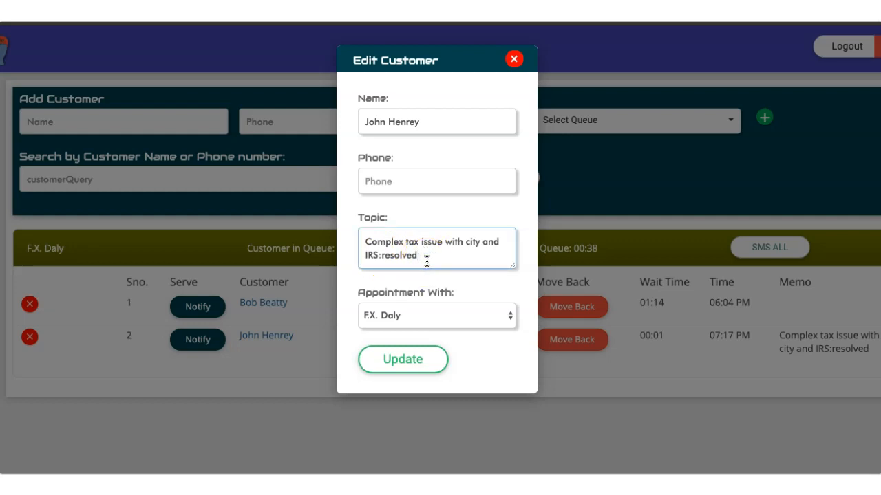
text(May)
text(24)
click(404, 358)
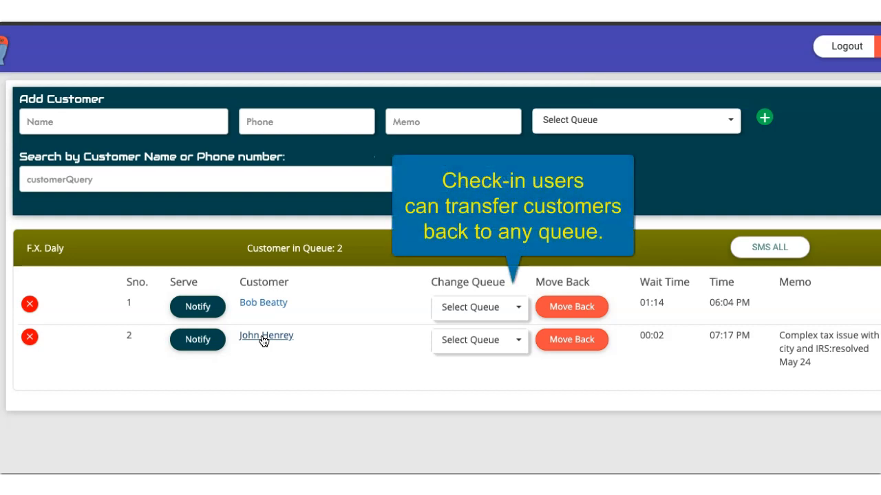
click(472, 339)
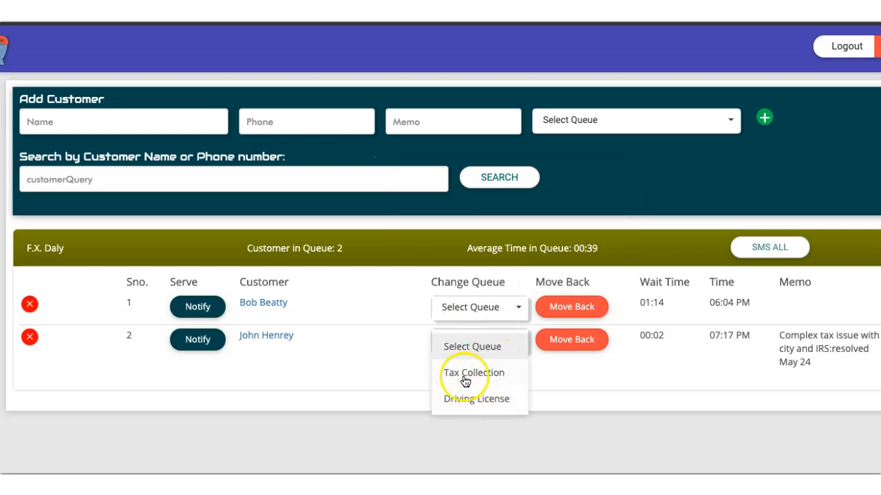
click(265, 336)
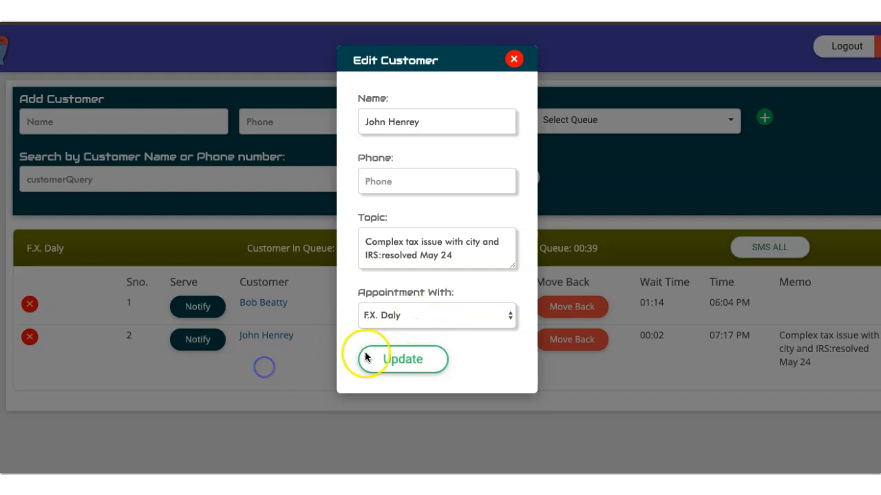
click(413, 361)
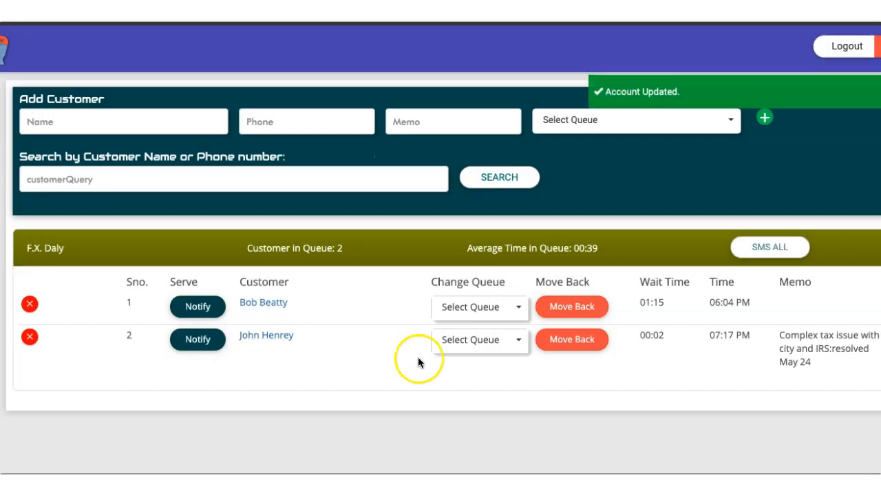
Step: Transfer the second customer in the F.X. Daly queue back to the Tax Collection queue
click(466, 341)
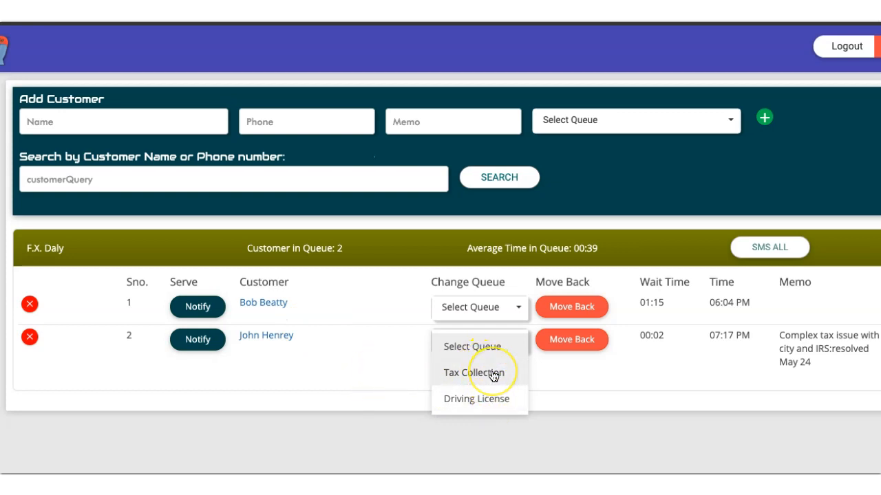
click(493, 376)
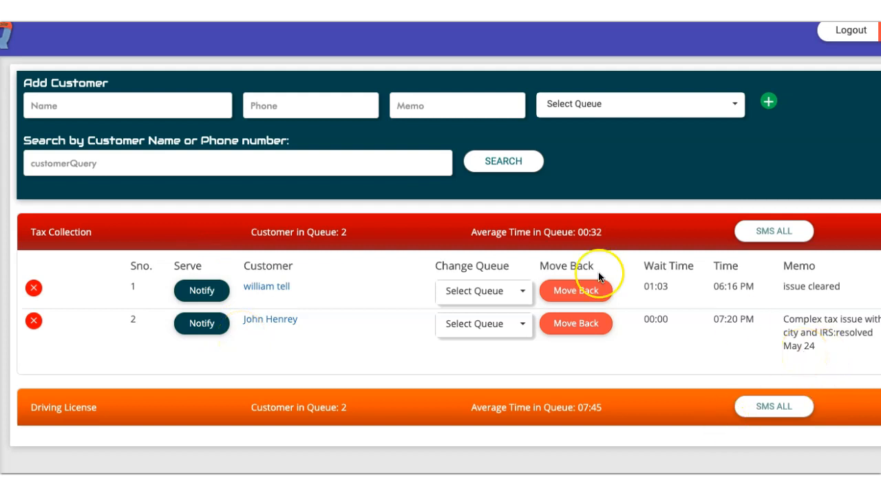
Step: Notify the second customer in the Tax Collection queue and mark that customer as served
click(198, 332)
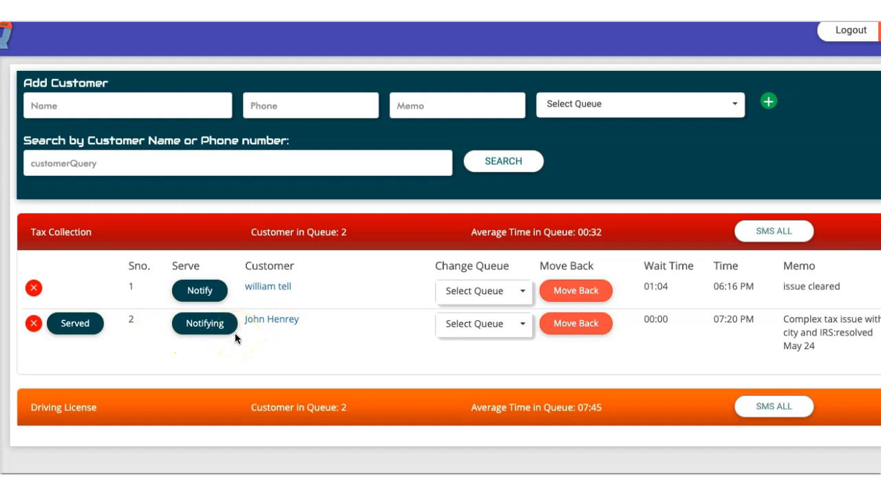
click(77, 323)
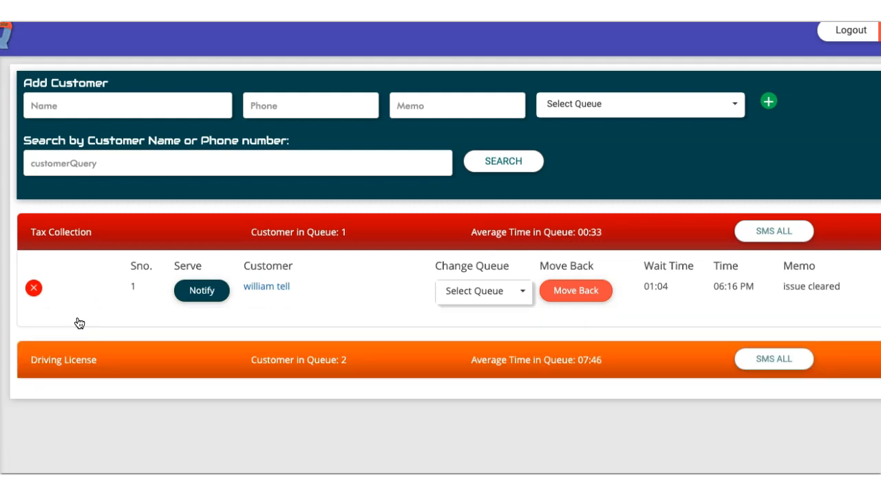